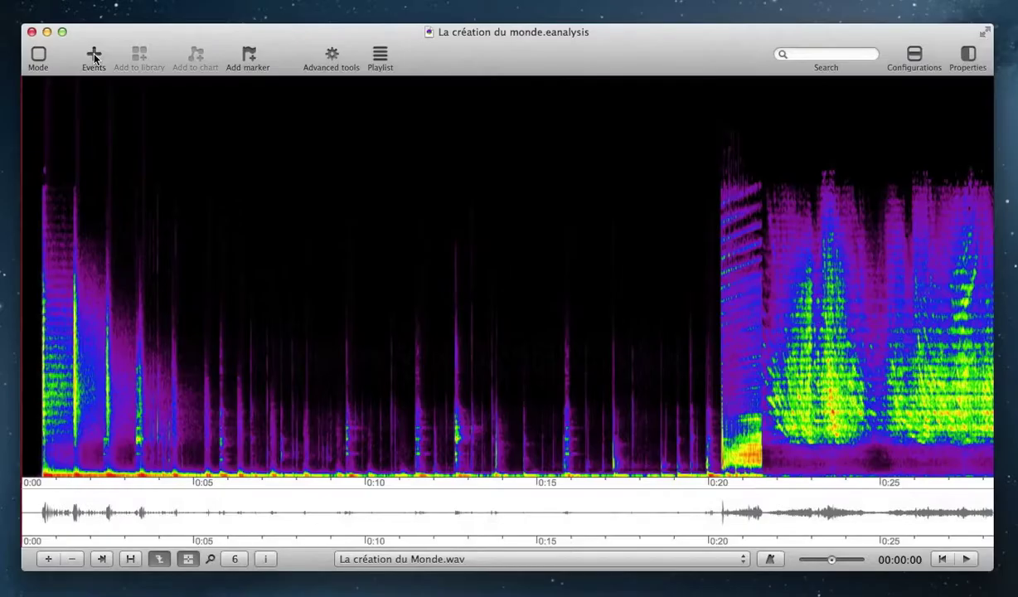
# Browse the Analytic, Graphic and Library event tabs, then pick the rectangle from the Graphic shapes.
pyautogui.click(94, 55)
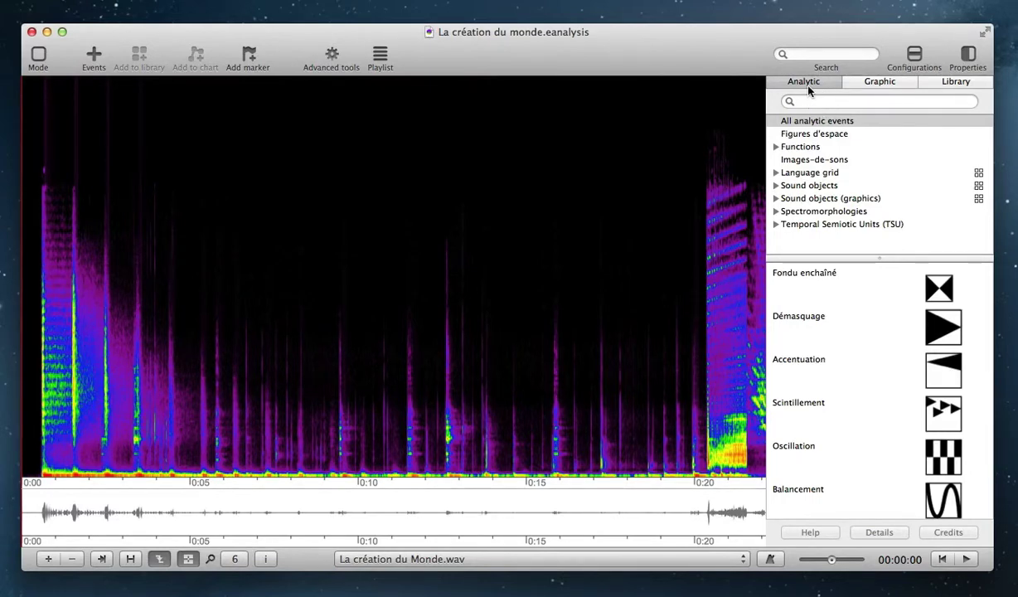
pyautogui.click(873, 89)
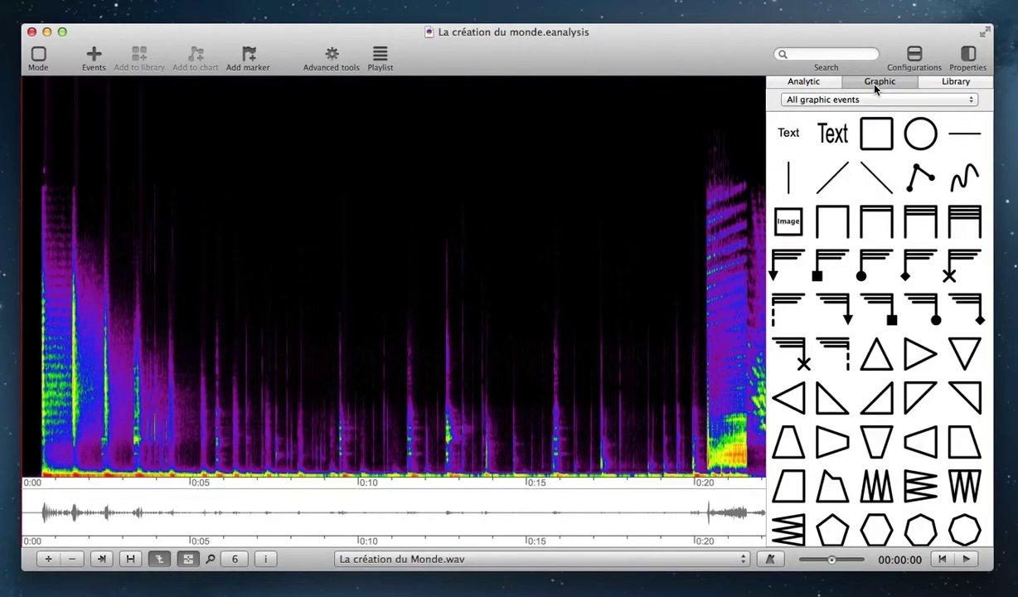
pyautogui.click(964, 82)
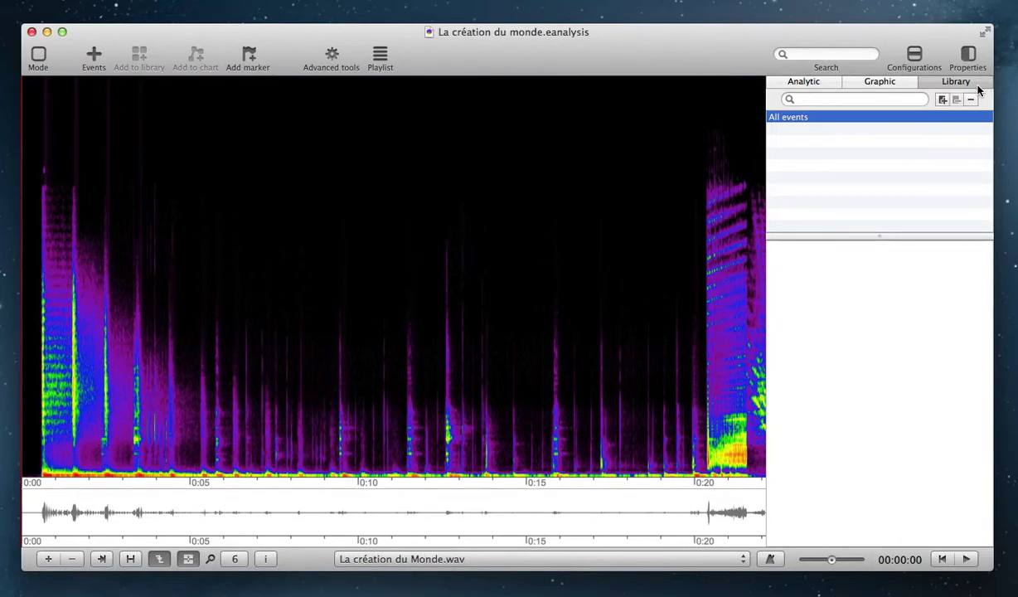
pyautogui.click(910, 82)
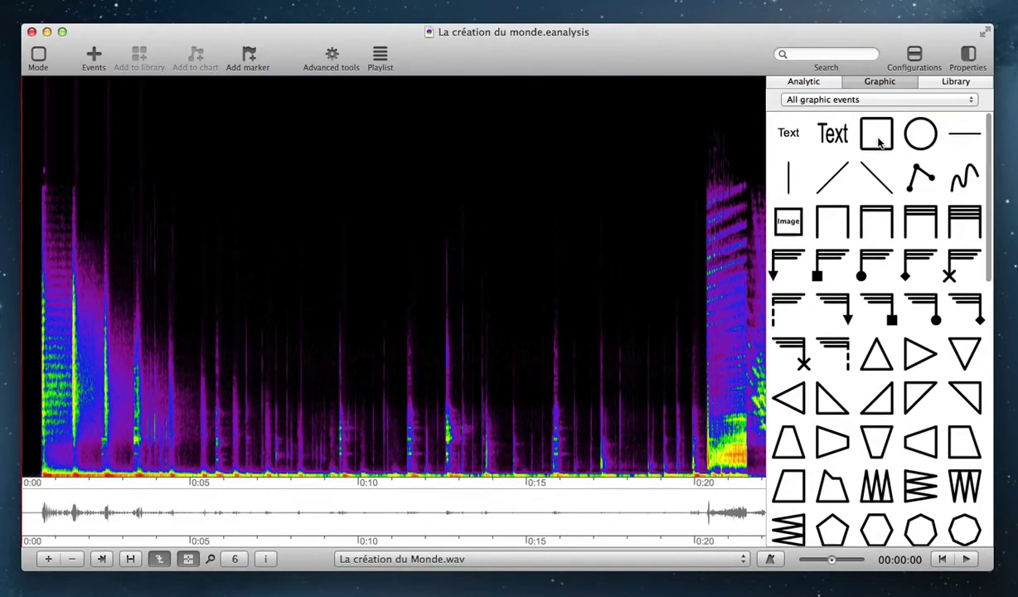
pyautogui.scroll(-3, 877, 141)
pyautogui.scroll(3, 875, 137)
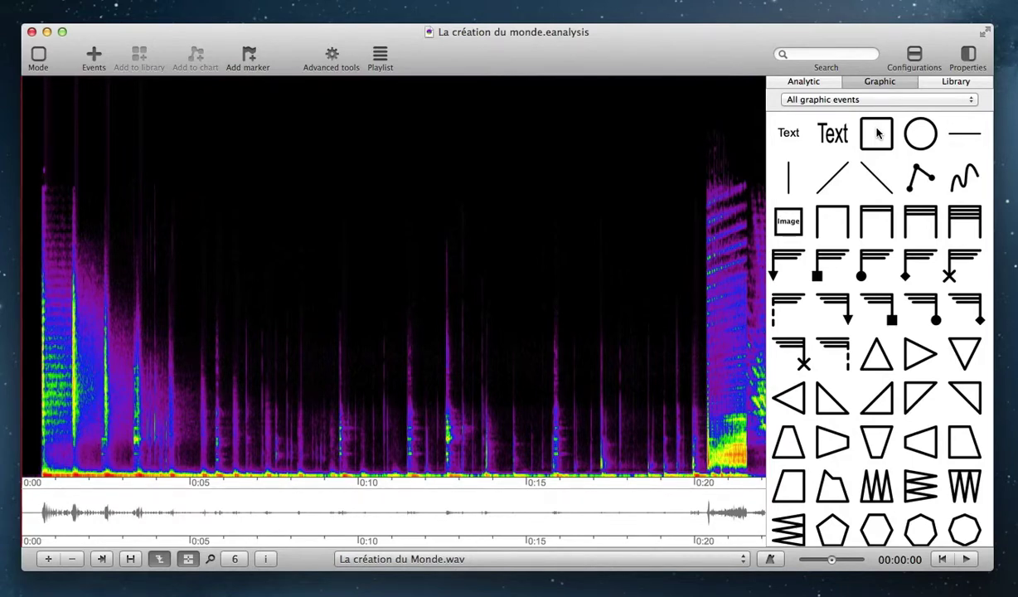
pyautogui.click(877, 135)
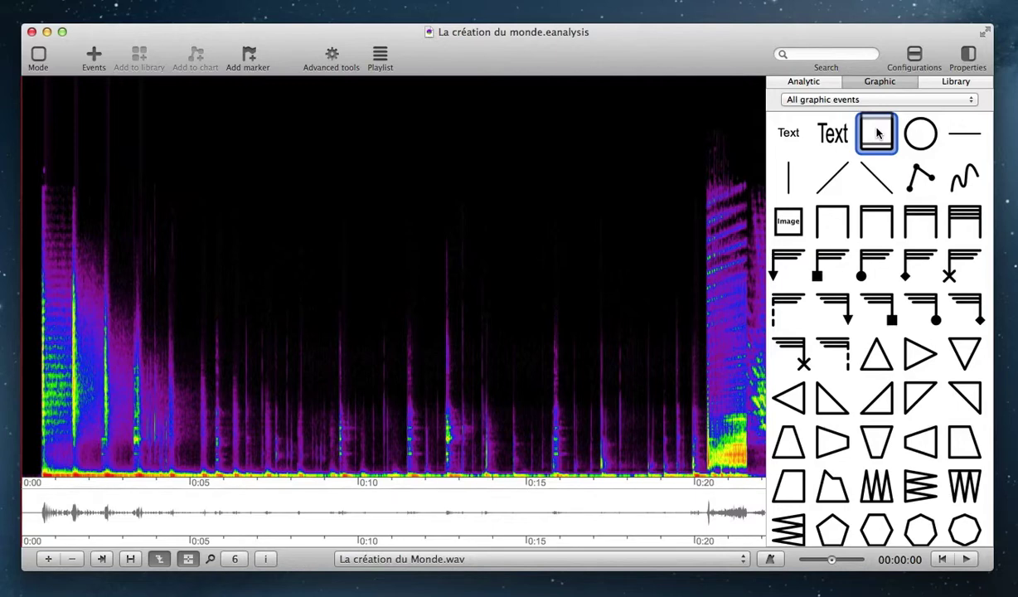
# Drop a rectangle on the spectrogram, move it to the left edge and stretch it to span 00:00:61–00:09:15.
pyautogui.moveTo(877, 134); pyautogui.dragTo(718, 201)
pyautogui.moveTo(361, 229); pyautogui.dragTo(220, 264)
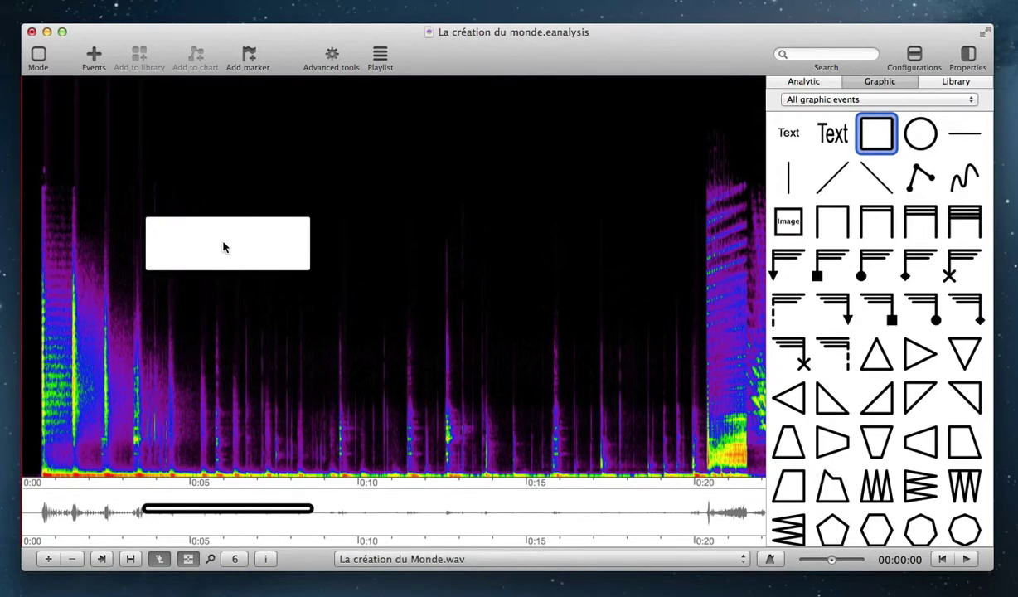
pyautogui.click(223, 245)
pyautogui.moveTo(225, 243); pyautogui.dragTo(125, 265)
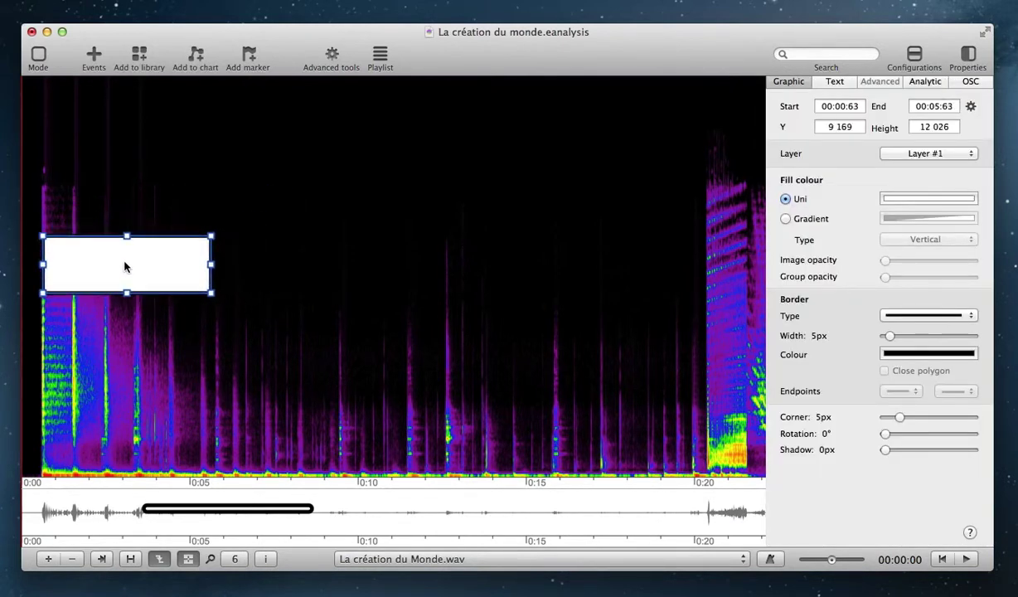
pyautogui.moveTo(211, 295); pyautogui.dragTo(330, 421)
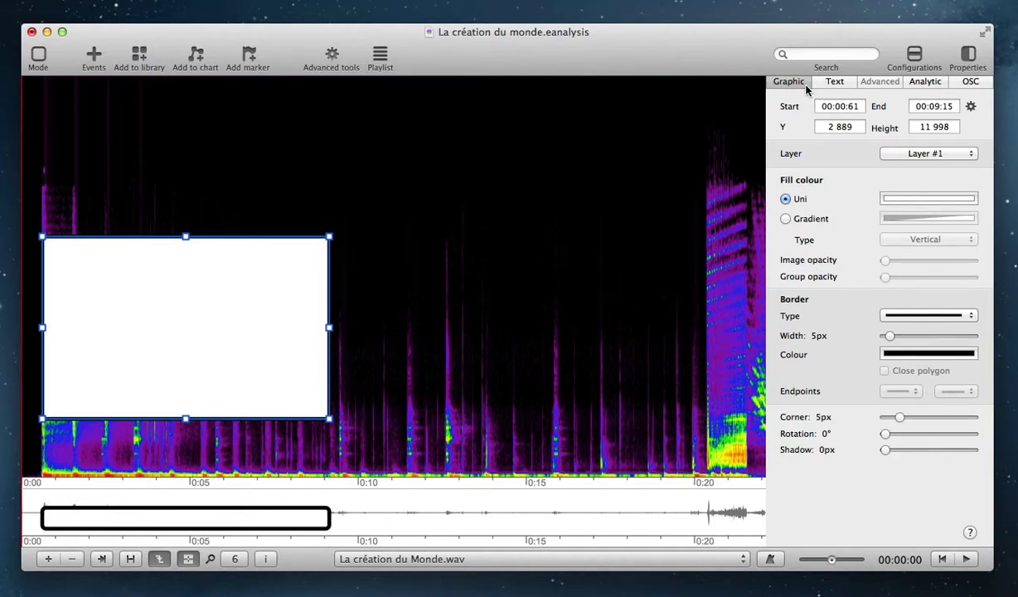
pyautogui.click(844, 83)
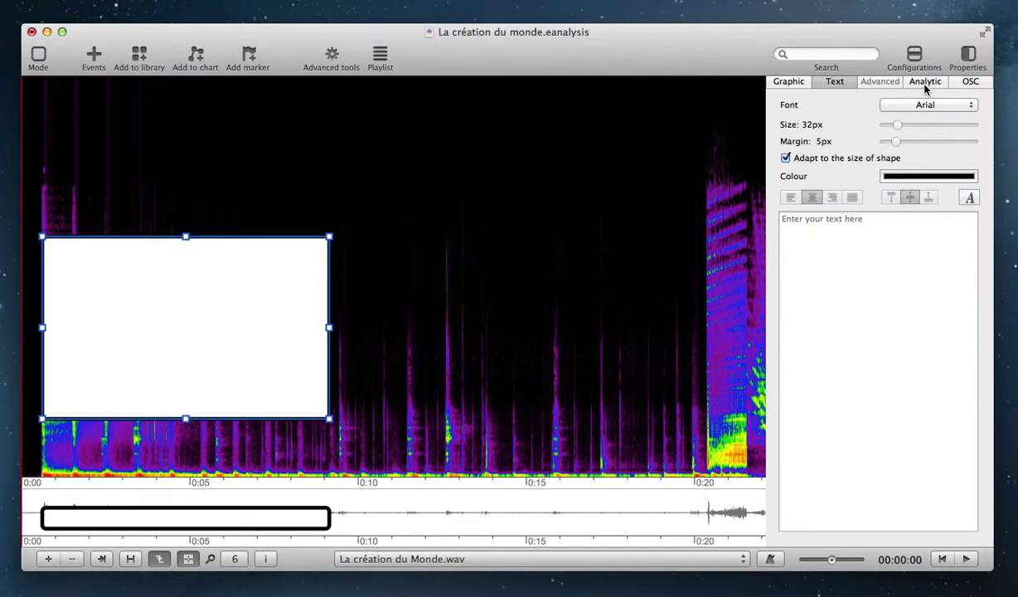
pyautogui.click(788, 82)
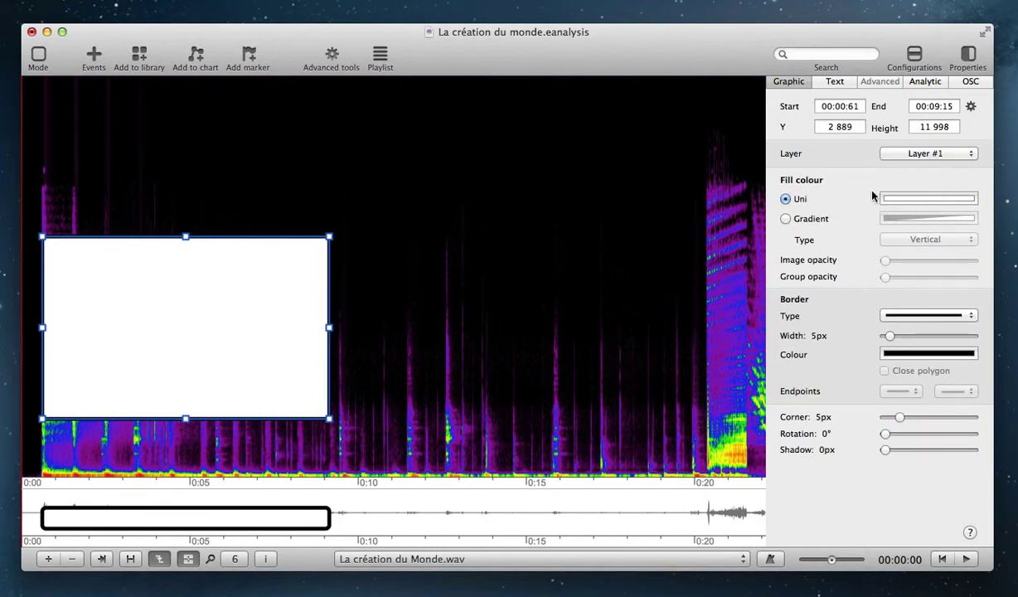
pyautogui.click(924, 154)
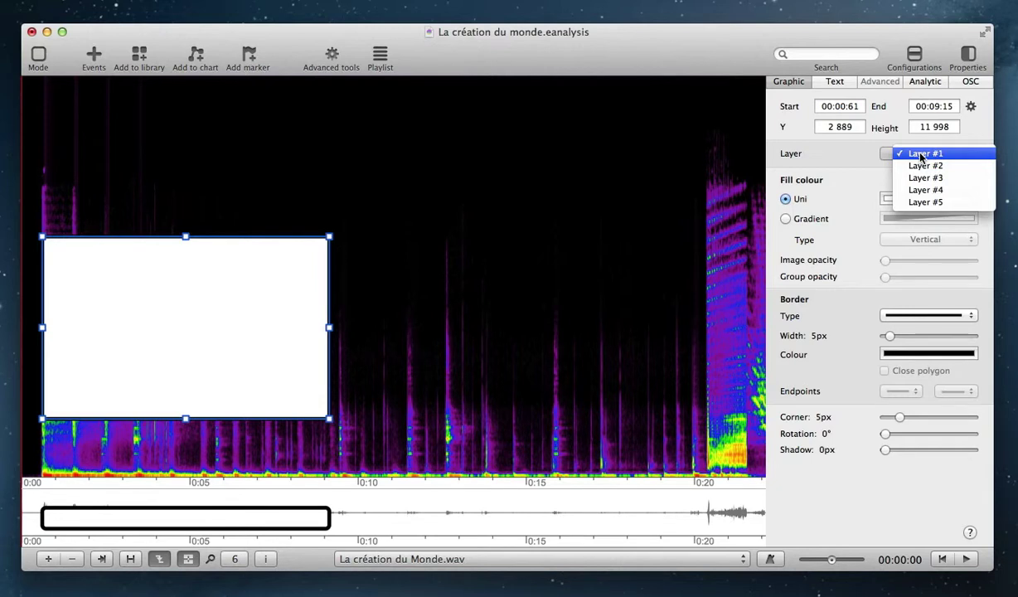
# Keep the rectangle on Layer #1 and give it a solid cyan fill after trying a circular gradient.
pyautogui.click(802, 163)
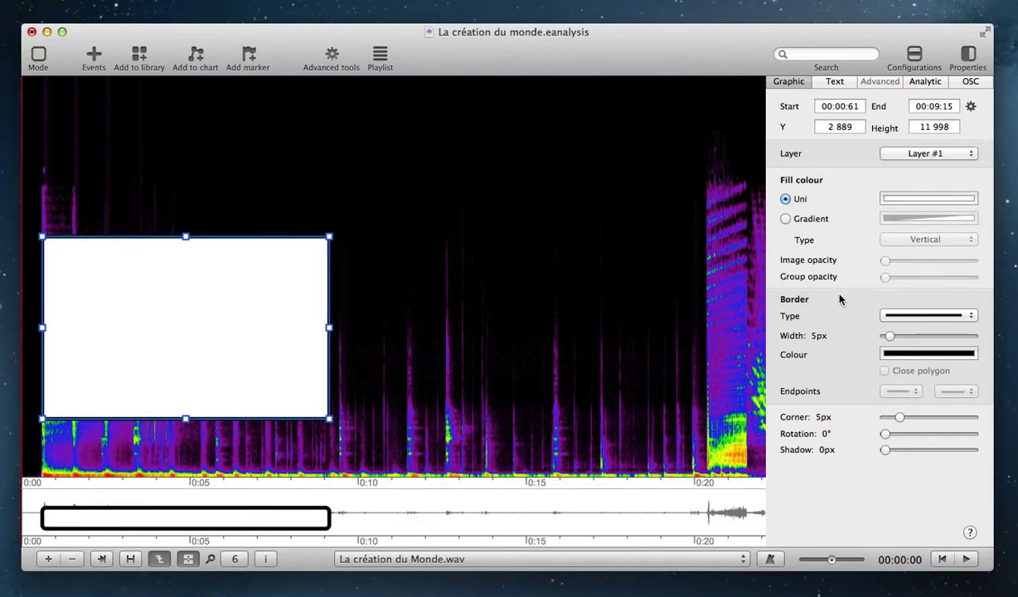
pyautogui.click(883, 197)
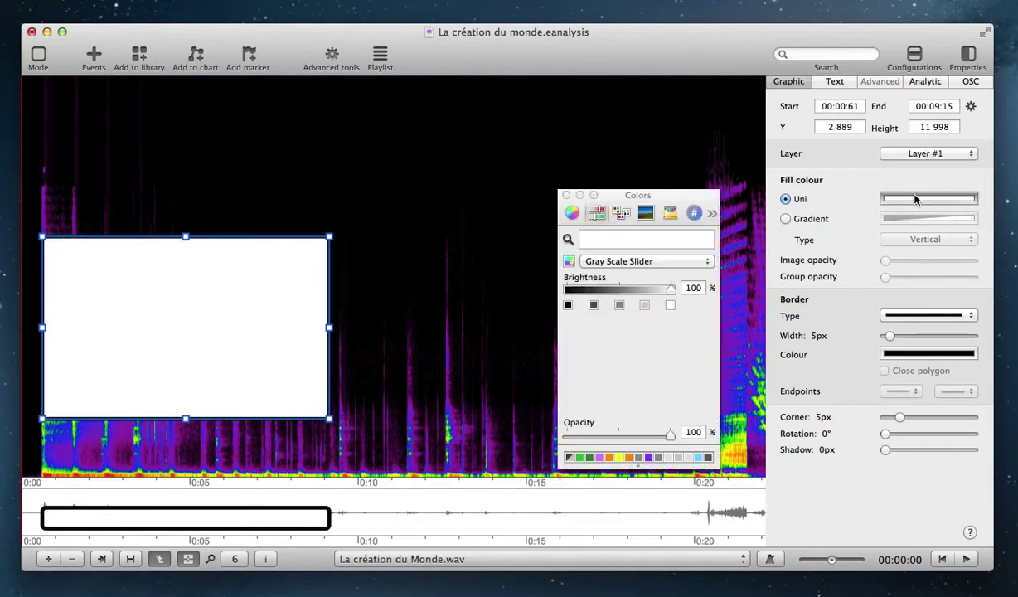
pyautogui.click(572, 214)
pyautogui.moveTo(670, 323); pyautogui.dragTo(583, 344)
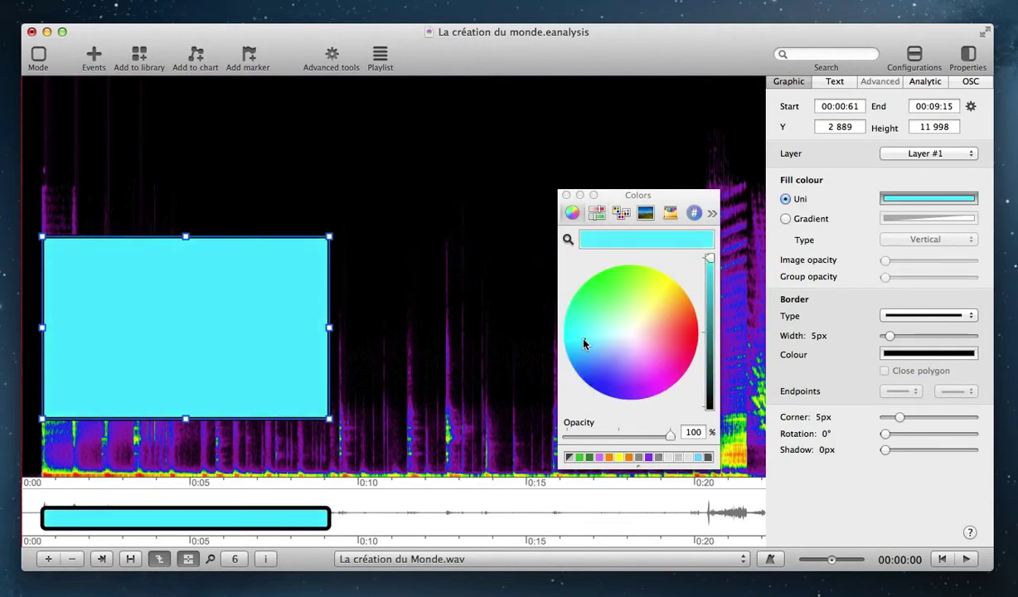
pyautogui.click(566, 195)
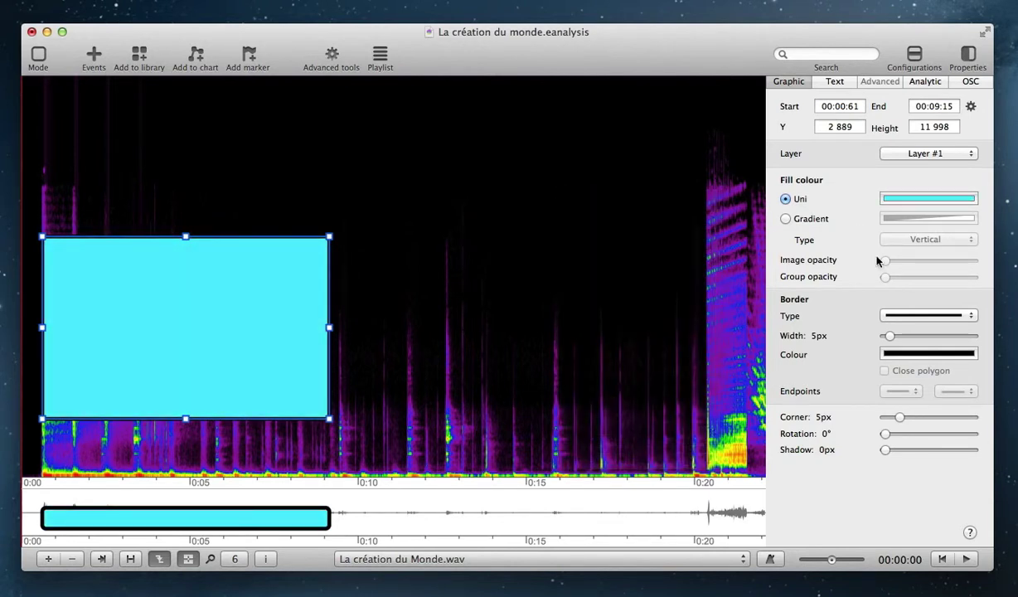
pyautogui.click(785, 219)
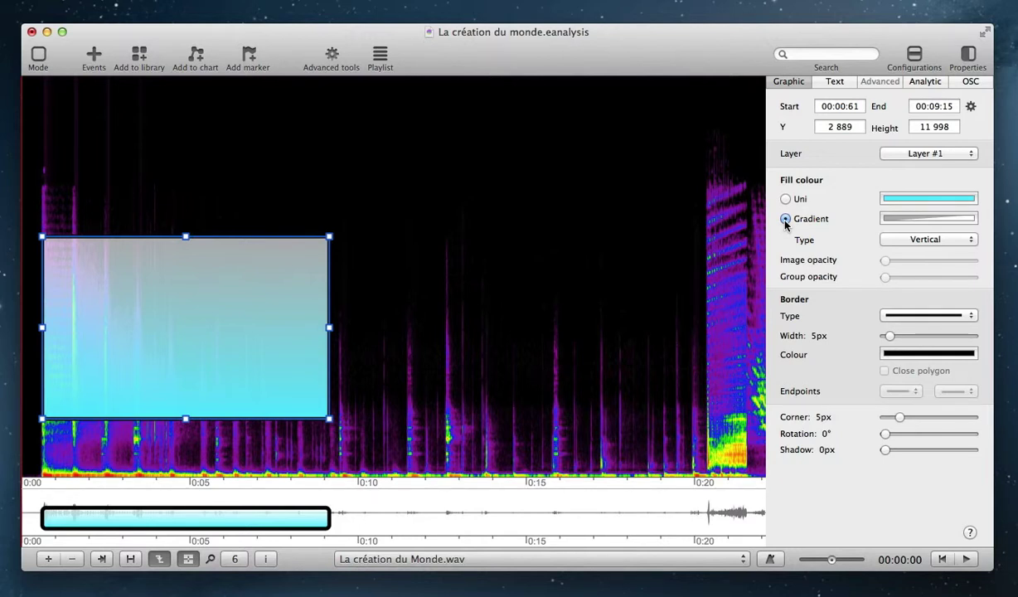
pyautogui.click(904, 240)
pyautogui.click(928, 266)
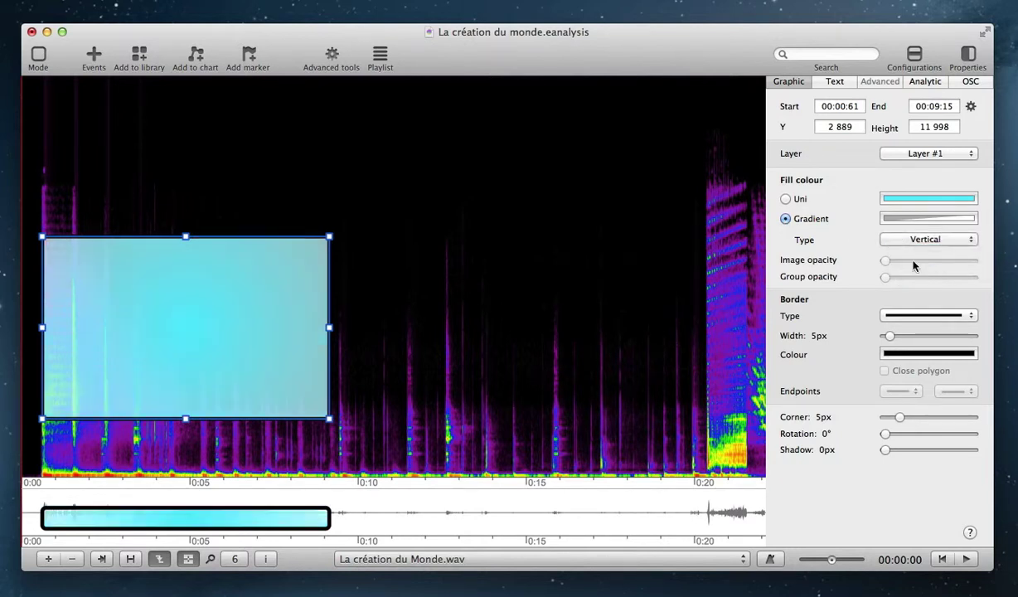
pyautogui.click(786, 200)
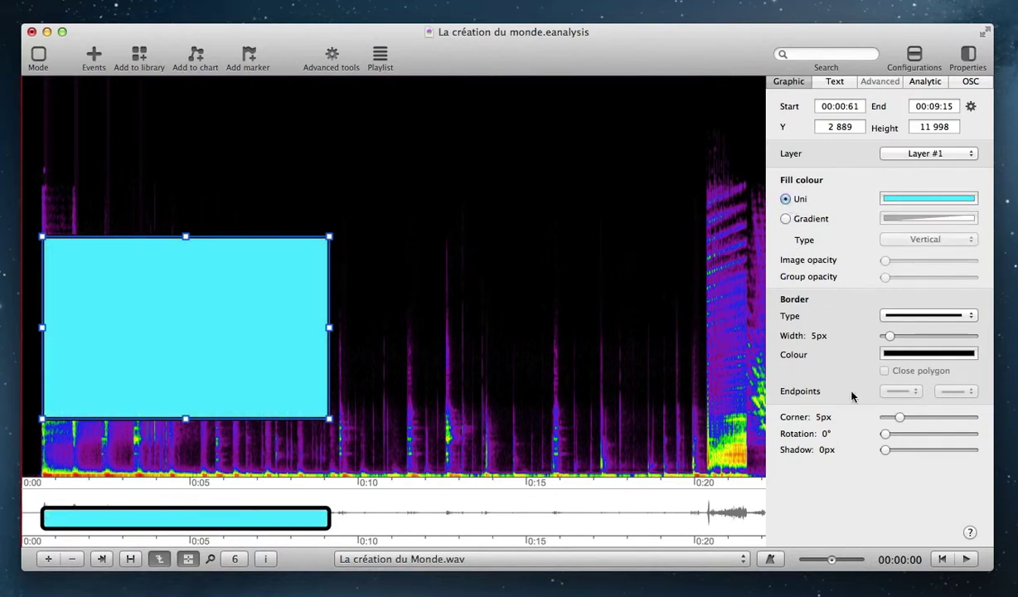
# Give the rectangle a dashed 13px border coloured red.
pyautogui.click(891, 316)
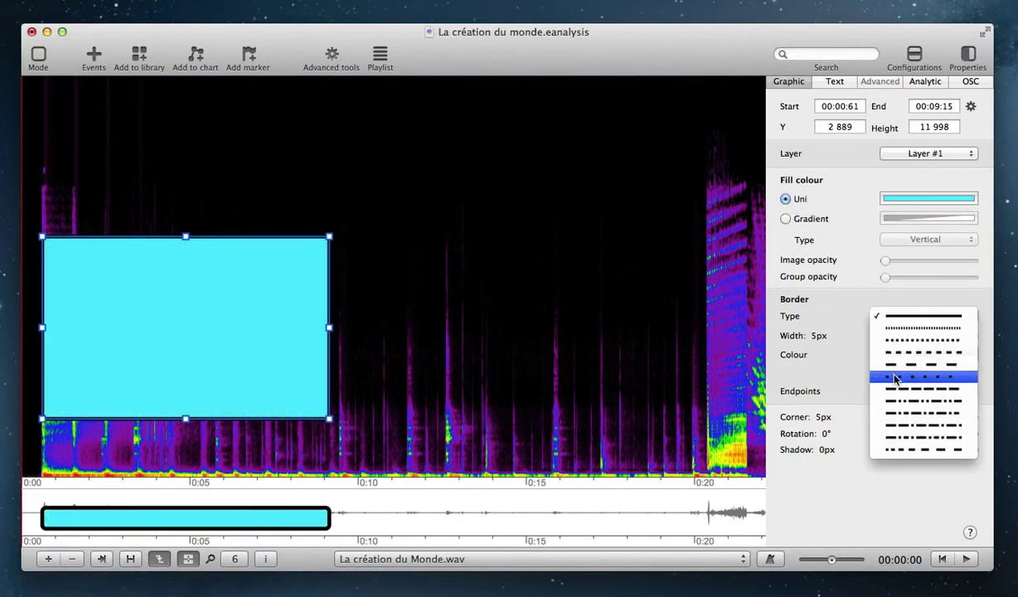
pyautogui.click(895, 379)
pyautogui.moveTo(886, 336); pyautogui.dragTo(899, 338)
pyautogui.click(900, 316)
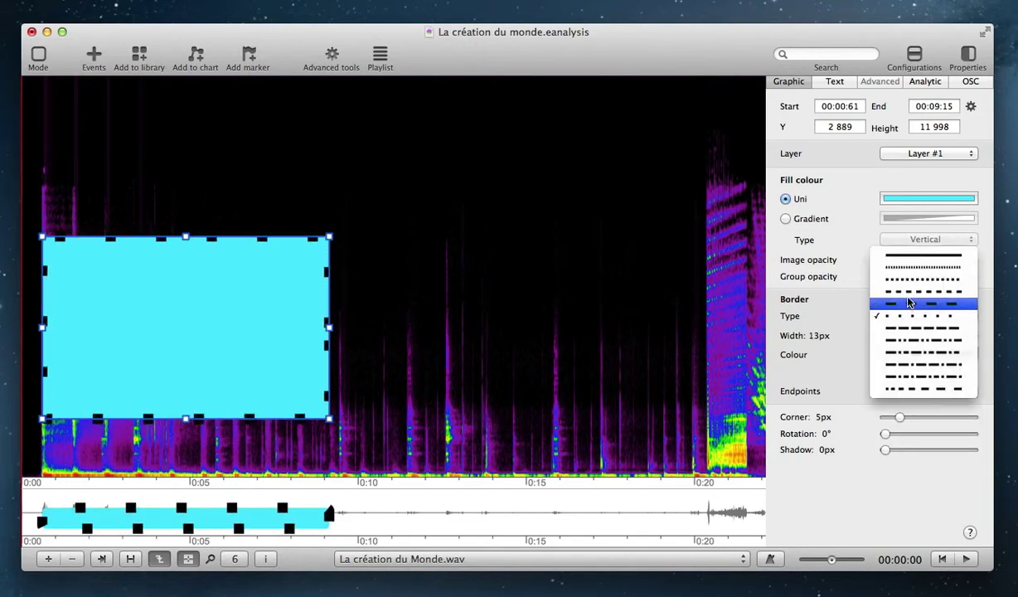
pyautogui.click(909, 292)
pyautogui.click(900, 354)
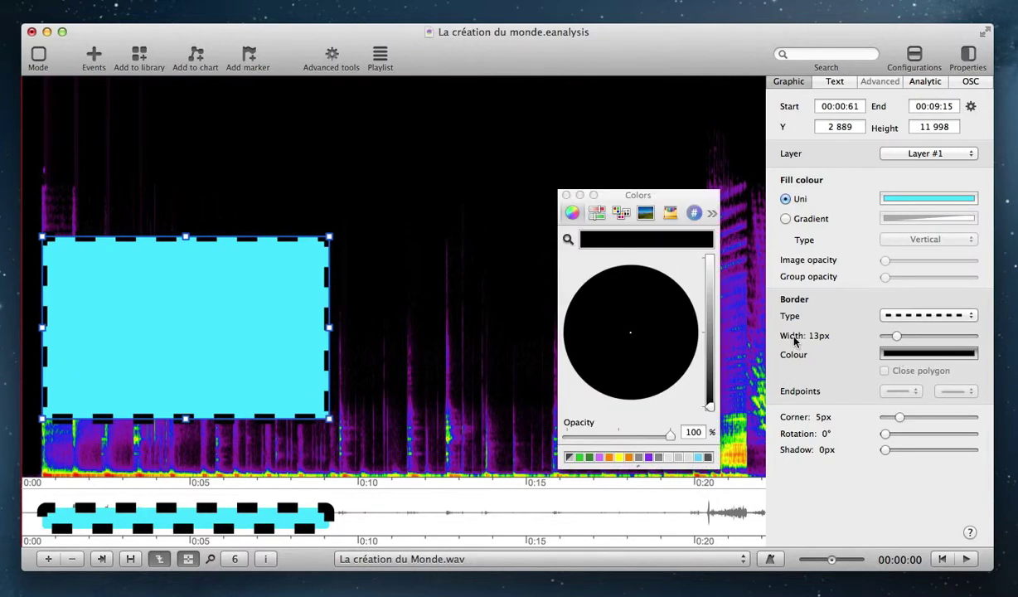
pyautogui.click(590, 214)
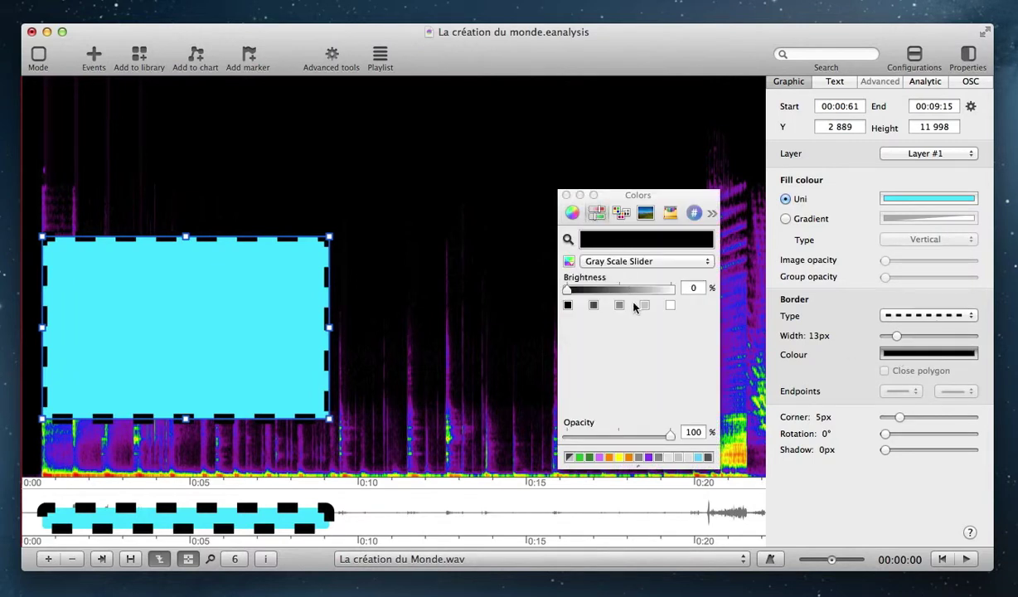
pyautogui.click(572, 214)
pyautogui.moveTo(712, 268); pyautogui.dragTo(707, 238)
pyautogui.moveTo(659, 321); pyautogui.dragTo(697, 333)
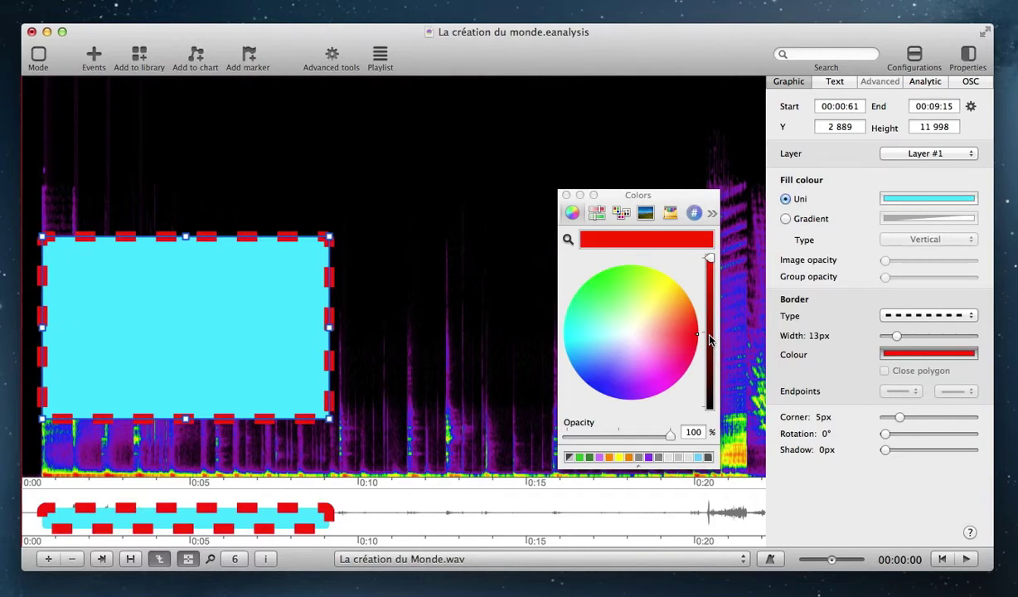
pyautogui.click(566, 195)
pyautogui.click(835, 82)
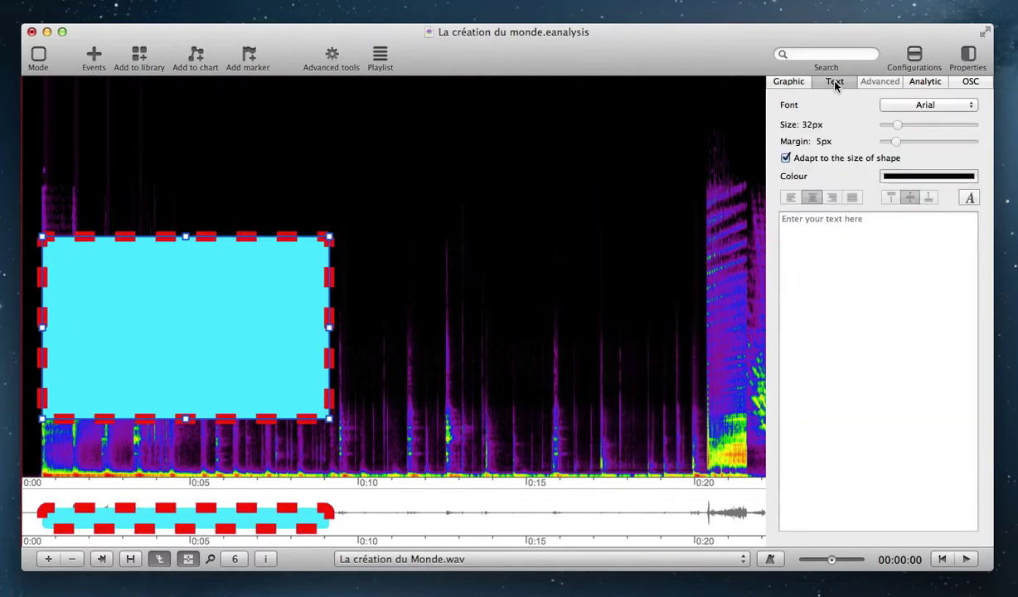
# Label the rectangle with the text 'Text'.
pyautogui.click(787, 229)
pyautogui.write('Text')
pyautogui.press('Return')
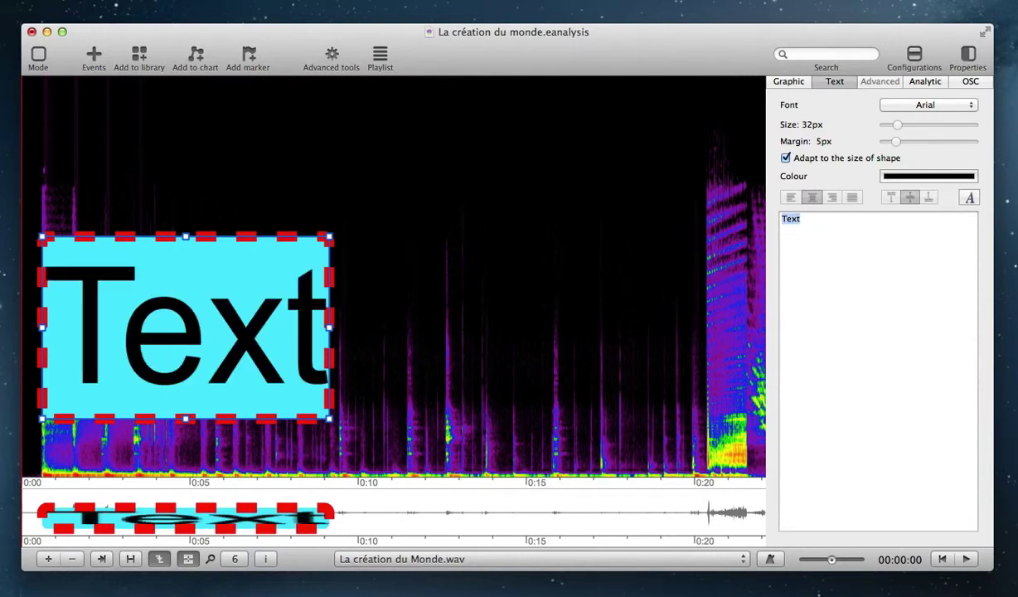
# Change the label's text colour to grey.
pyautogui.click(916, 175)
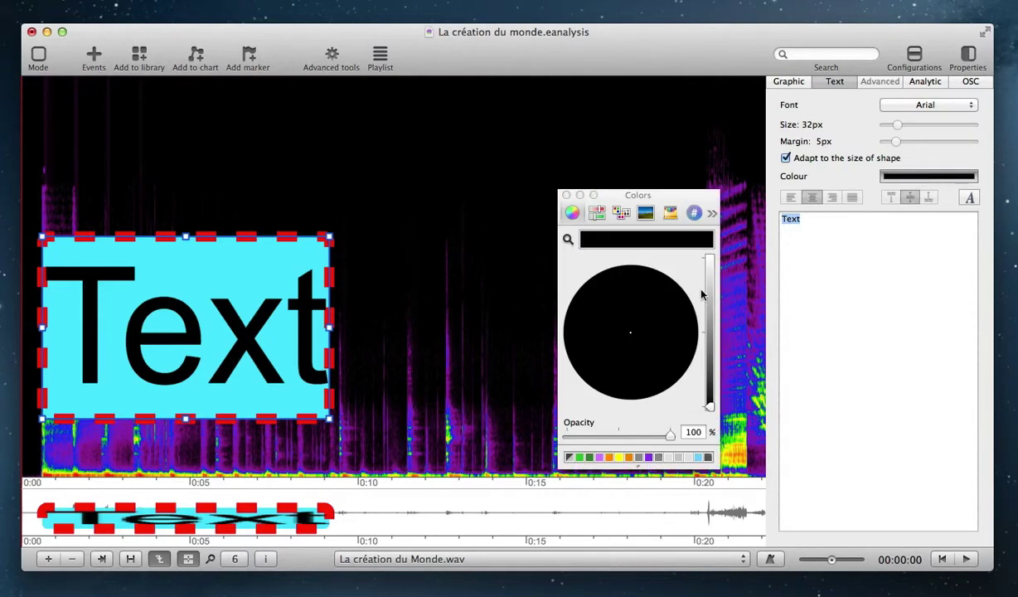
pyautogui.click(711, 311)
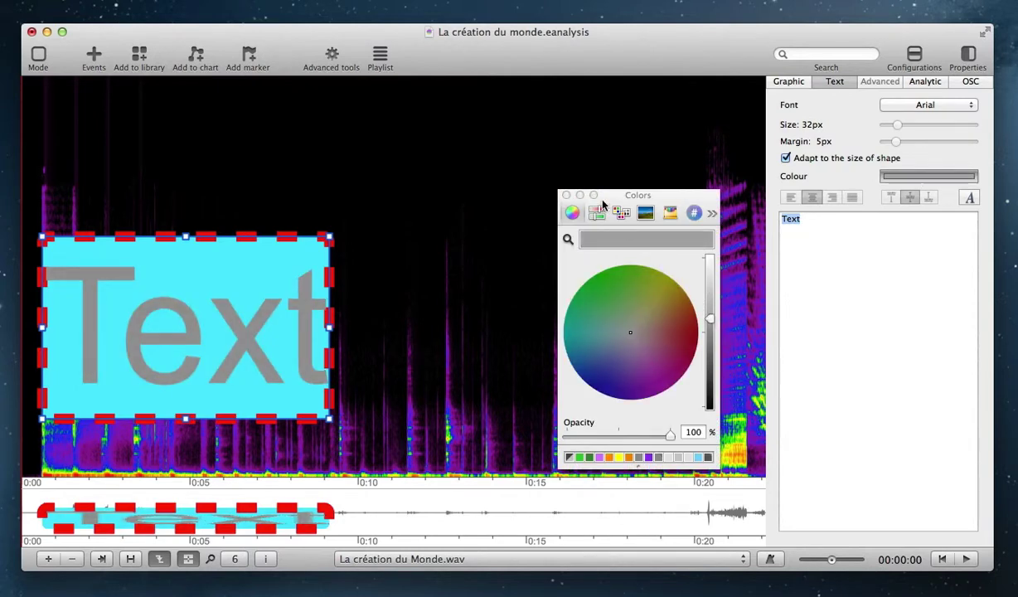
pyautogui.click(566, 195)
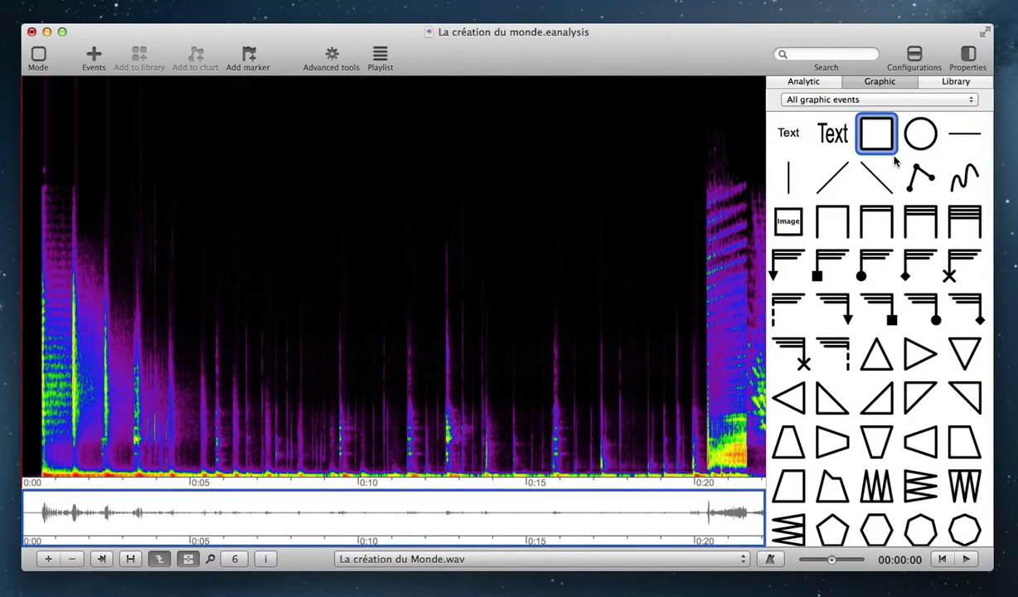
# Expand the Analytic Sound objects (graphics) category and browse to the Balanced sounds symbols.
pyautogui.click(804, 82)
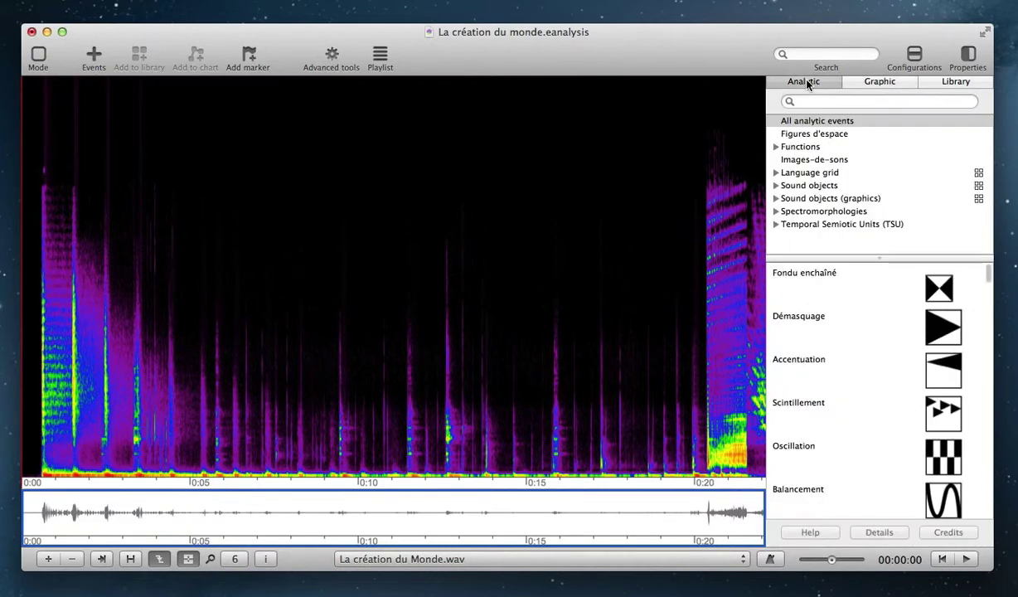
pyautogui.click(796, 199)
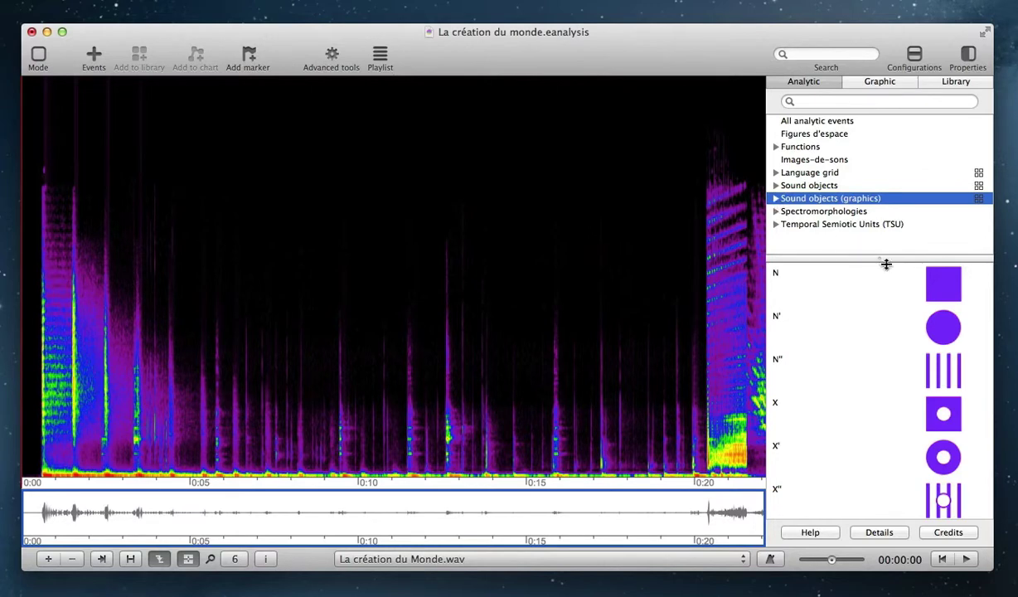
pyautogui.scroll(-15, 912, 352)
pyautogui.scroll(5, 910, 353)
pyautogui.click(776, 198)
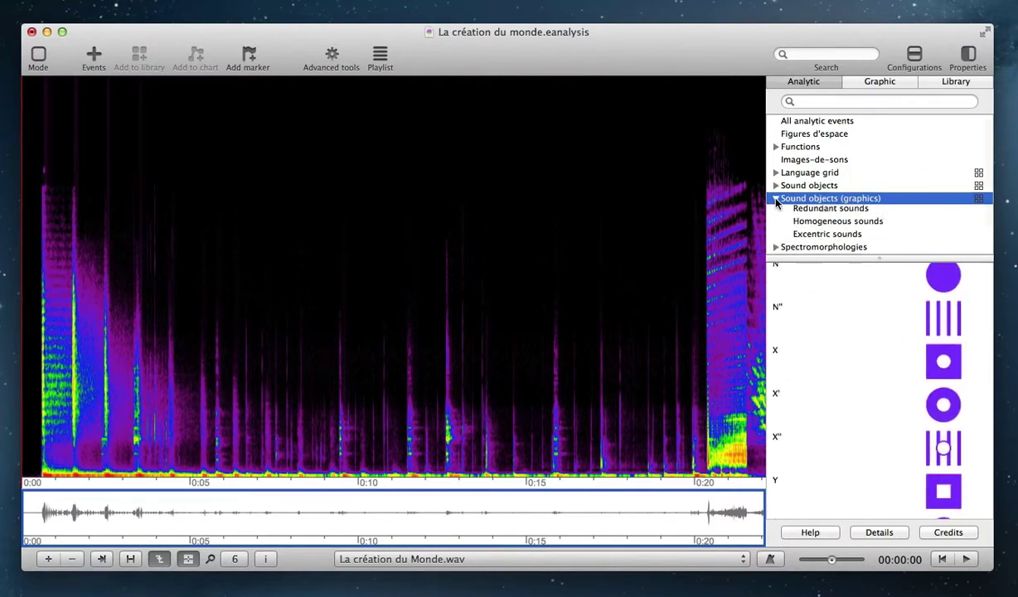
pyautogui.scroll(-2, 837, 222)
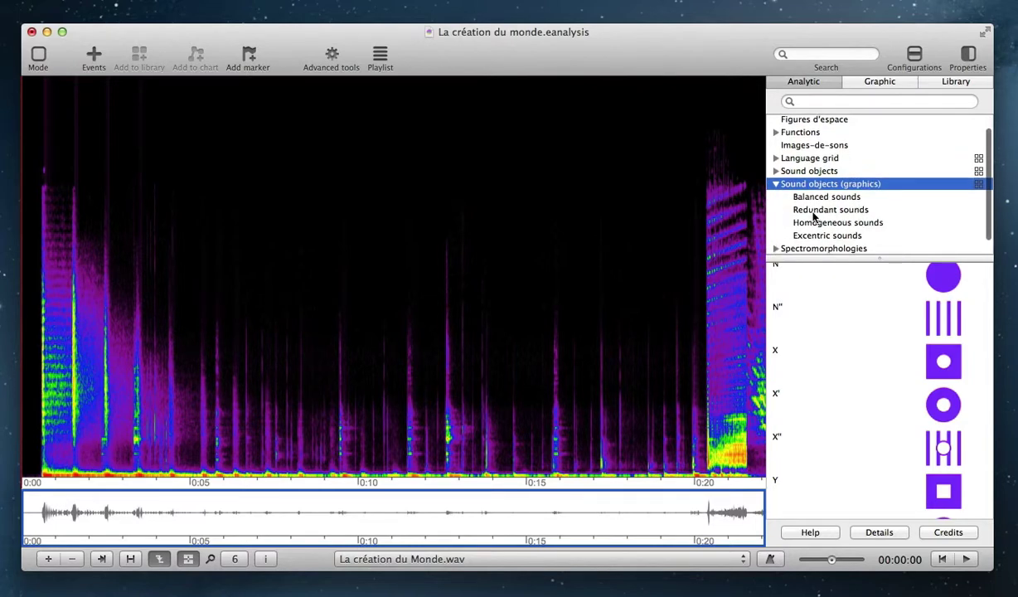
pyautogui.click(813, 212)
pyautogui.click(813, 223)
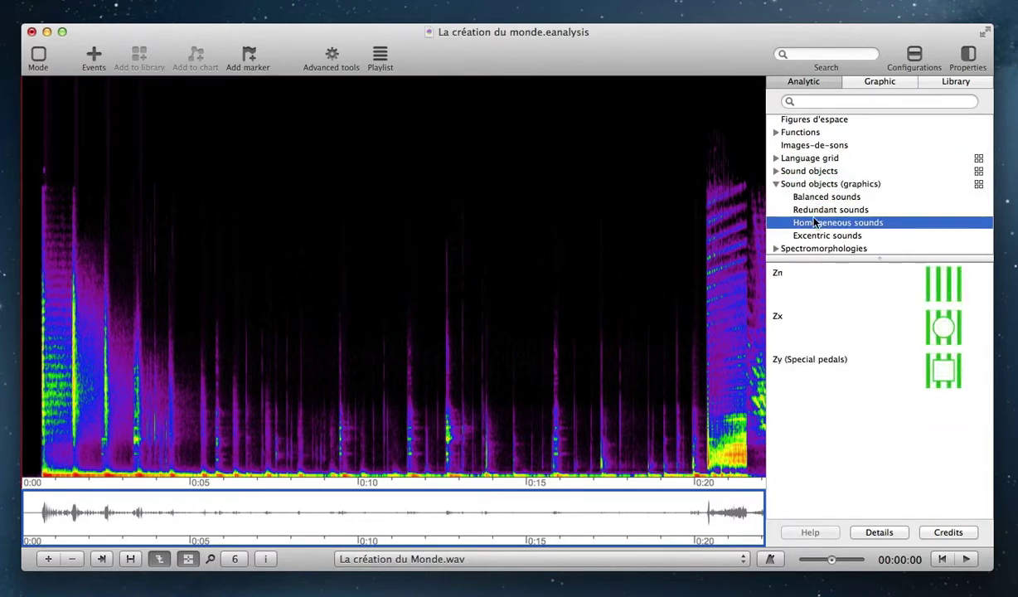
pyautogui.click(813, 198)
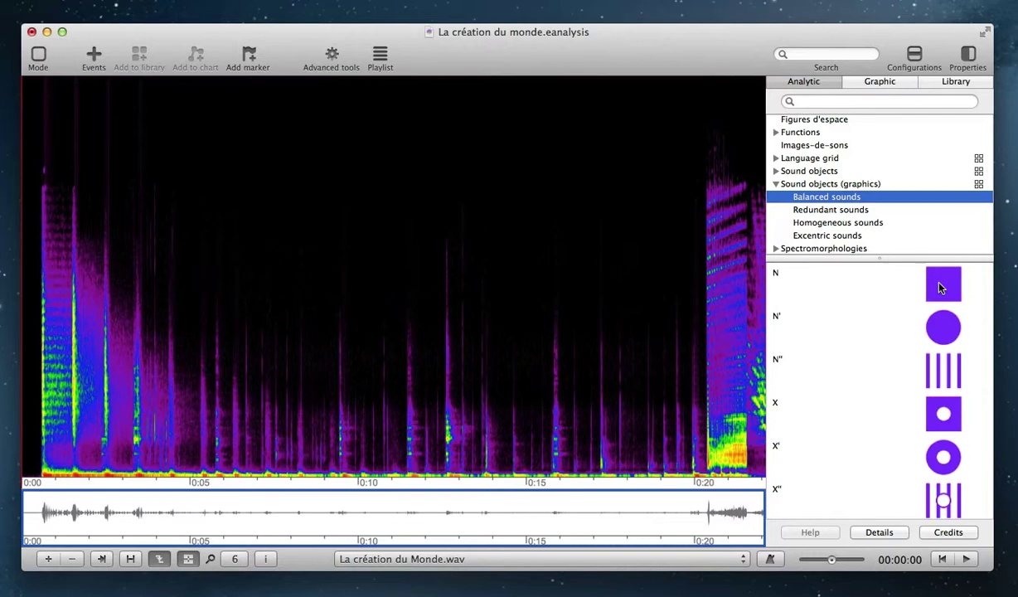
# Place an N rectangle at about 0:06 on the spectrogram, fill it yellow and nudge it into place.
pyautogui.moveTo(941, 287); pyautogui.dragTo(295, 275)
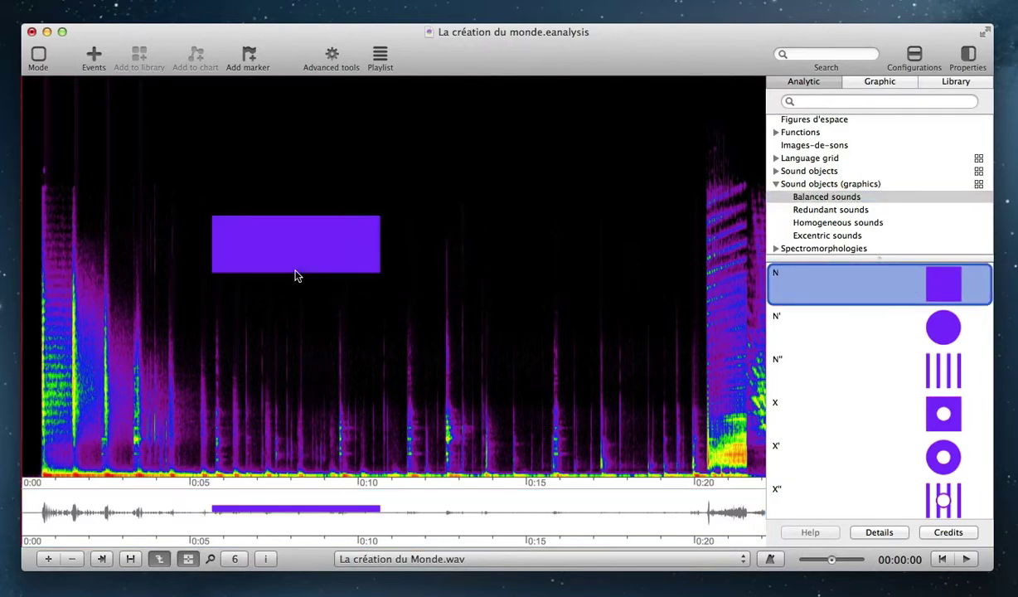
pyautogui.click(289, 247)
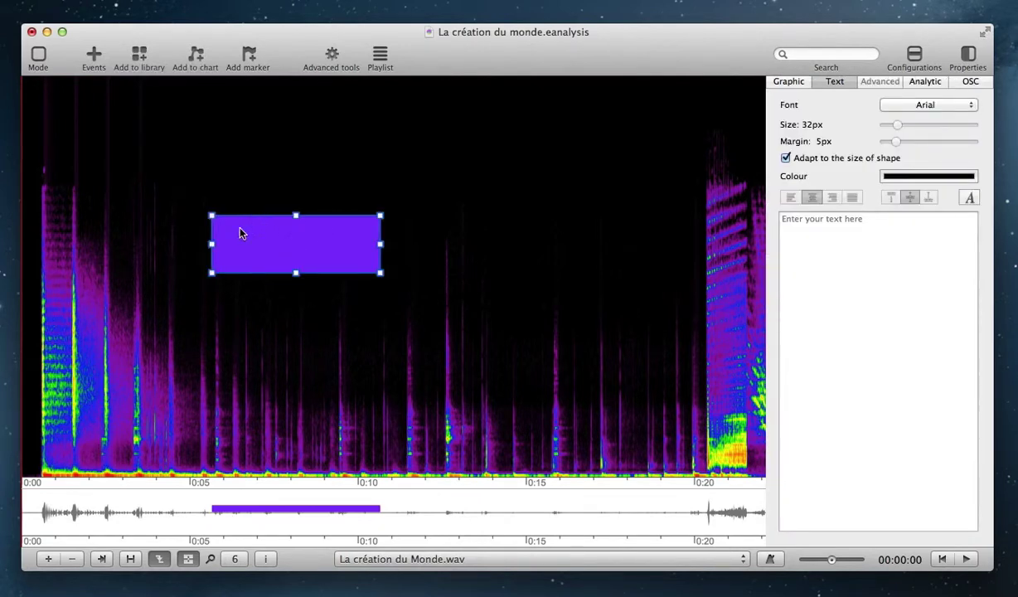
pyautogui.click(789, 88)
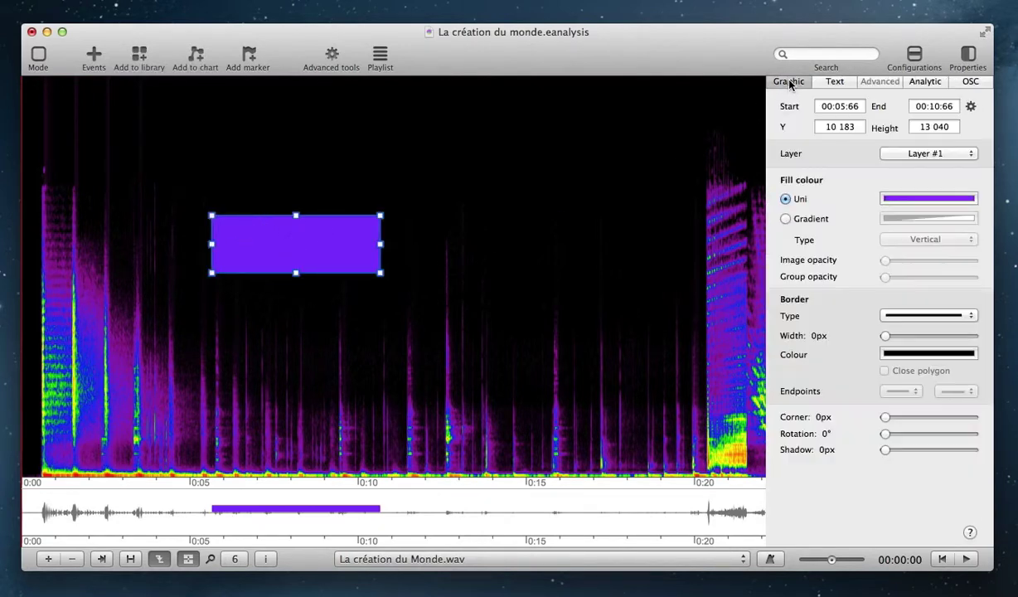
pyautogui.click(925, 199)
pyautogui.moveTo(638, 310); pyautogui.dragTo(668, 296)
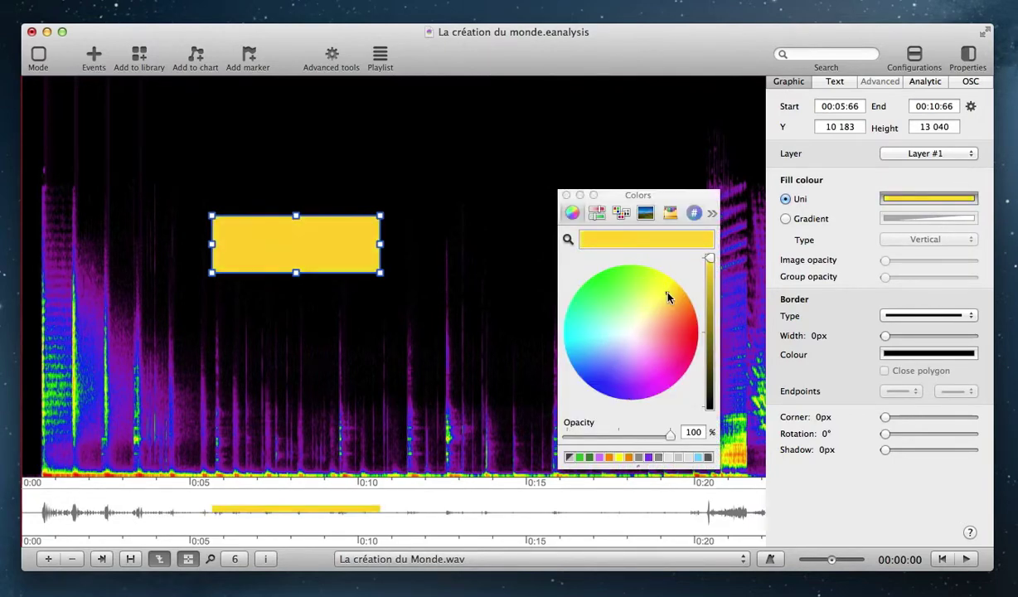
pyautogui.click(567, 196)
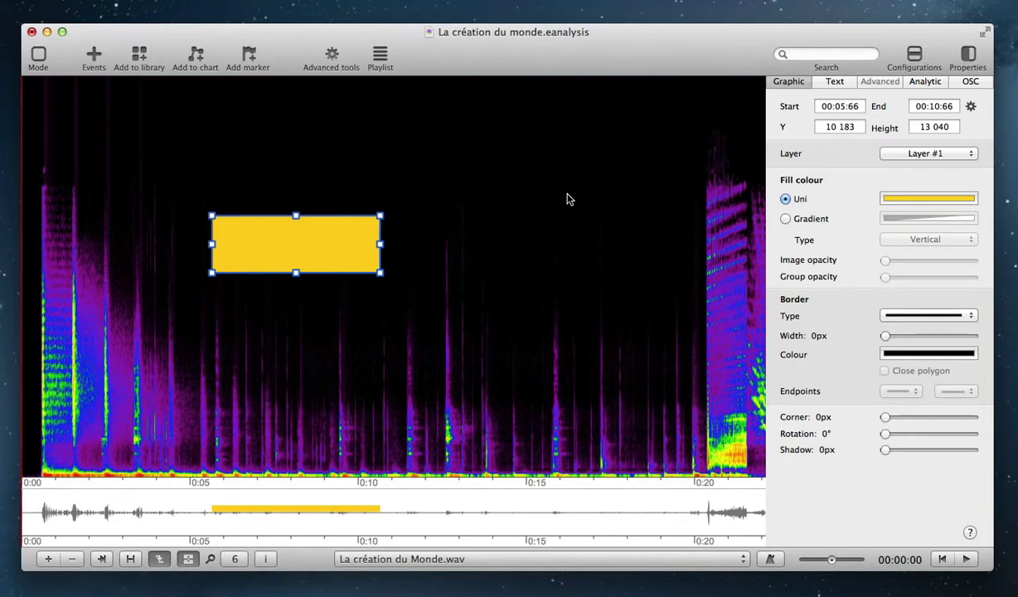
pyautogui.moveTo(282, 254)
pyautogui.mouseDown()
pyautogui.moveTo(295, 277)
pyautogui.moveTo(292, 261)
pyautogui.mouseUp()
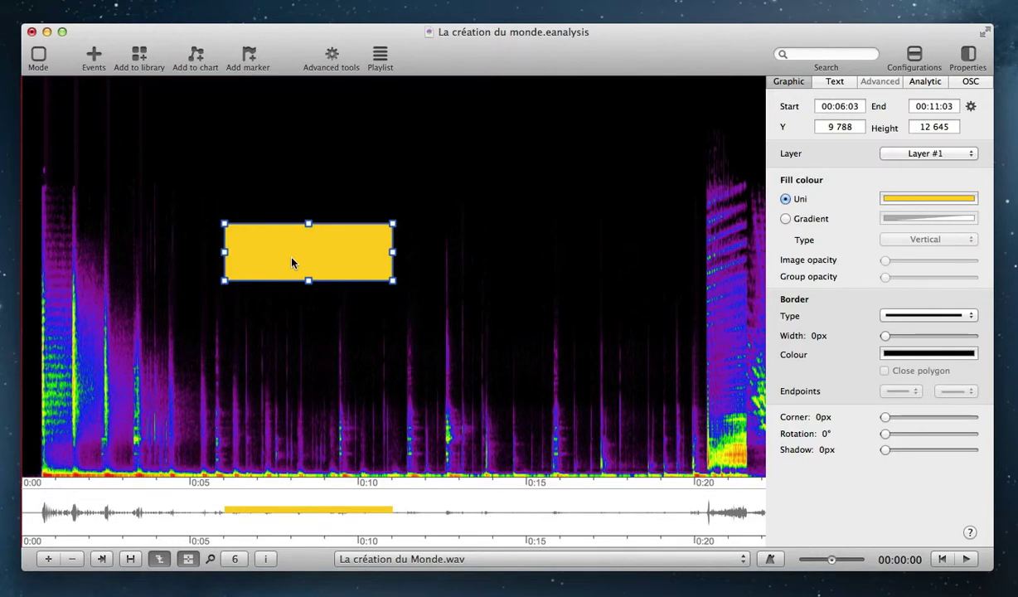
# Show the yellow rectangle's analytic parameters (Typomorphology N, Formed facture, Definite pitch) and undo the last change.
pyautogui.click(933, 82)
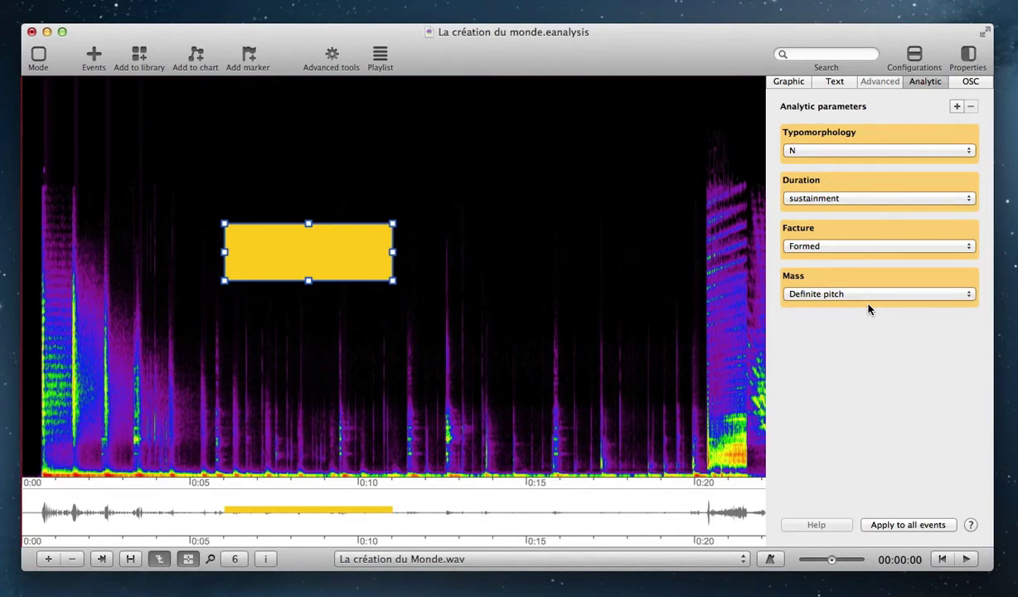
pyautogui.press('super+z')
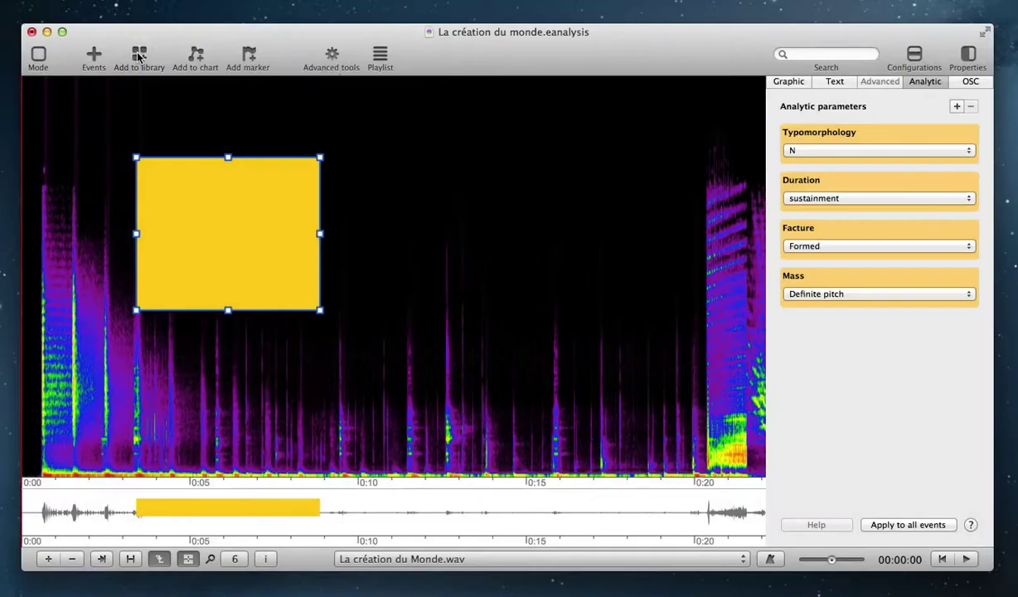
# Add the yellow rectangle to the library under a new category named 'New category'.
pyautogui.click(139, 55)
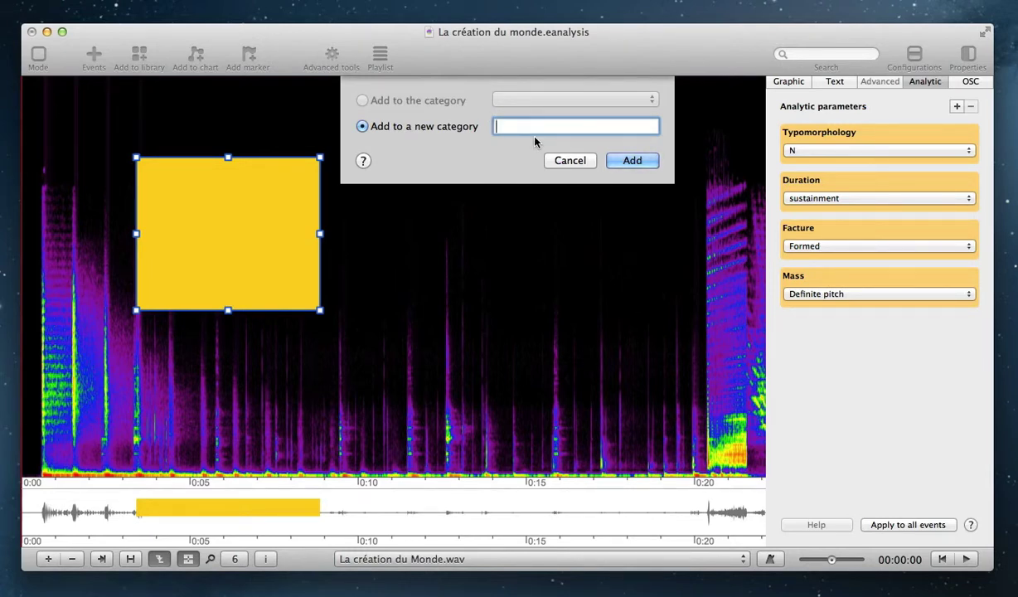
pyautogui.write('New category')
pyautogui.click(634, 162)
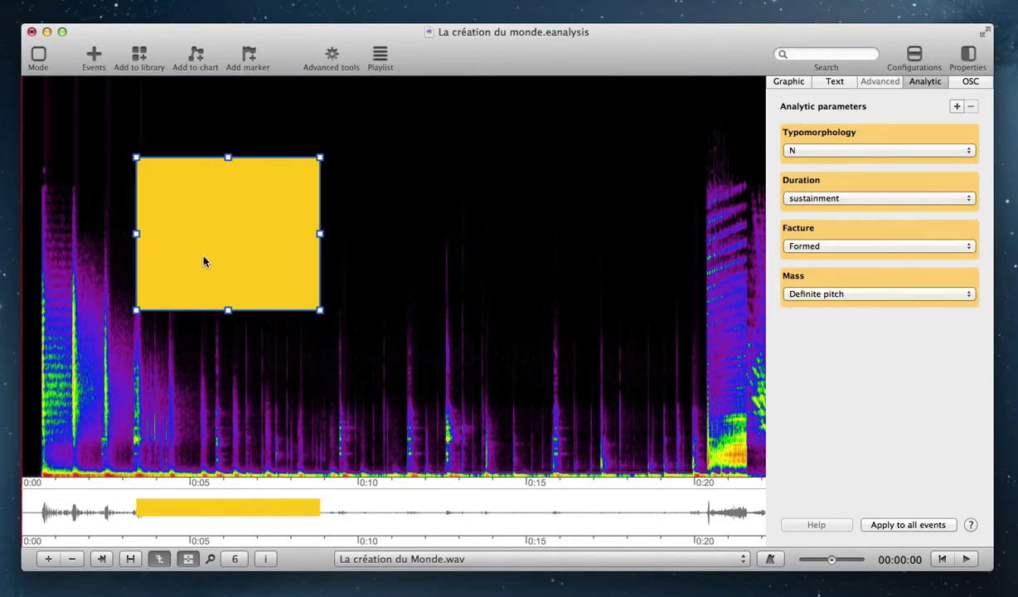
# Drag the saved yellow rectangle from the library's New category onto the spectrogram at roughly 2:54–2:59.
pyautogui.click(138, 100)
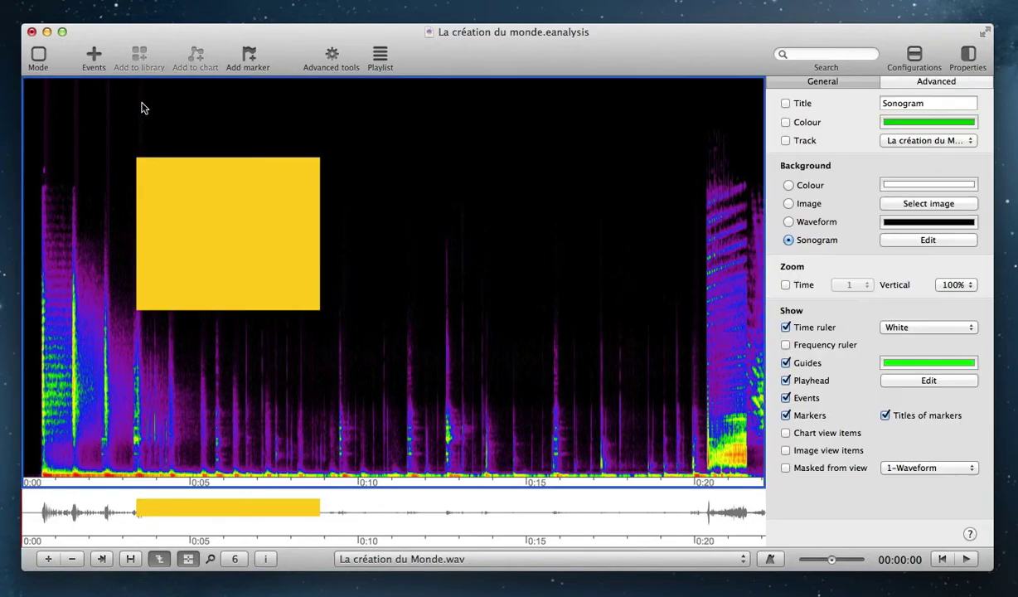
pyautogui.click(94, 57)
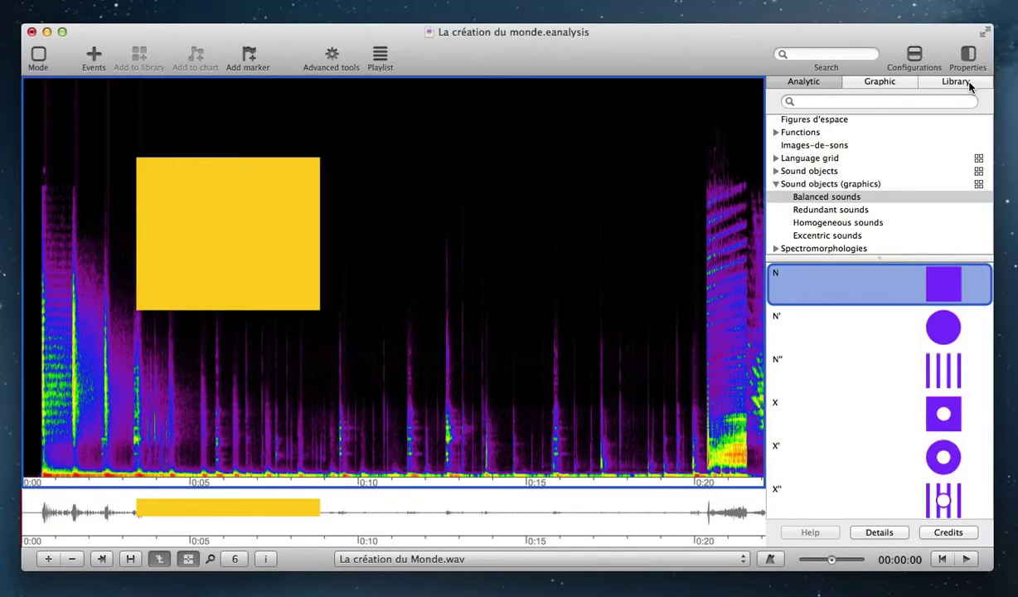
pyautogui.click(968, 85)
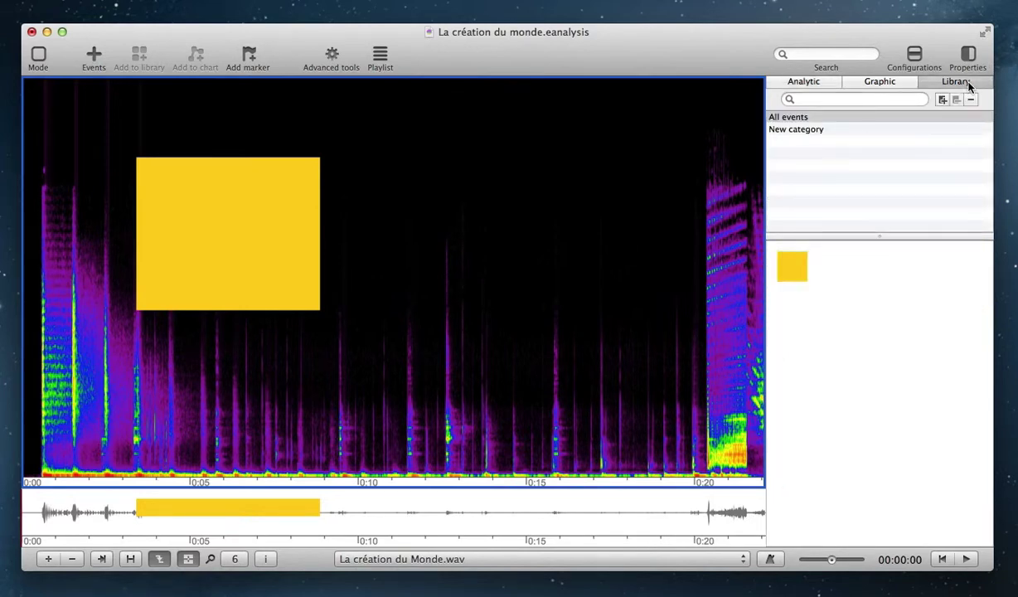
pyautogui.click(809, 132)
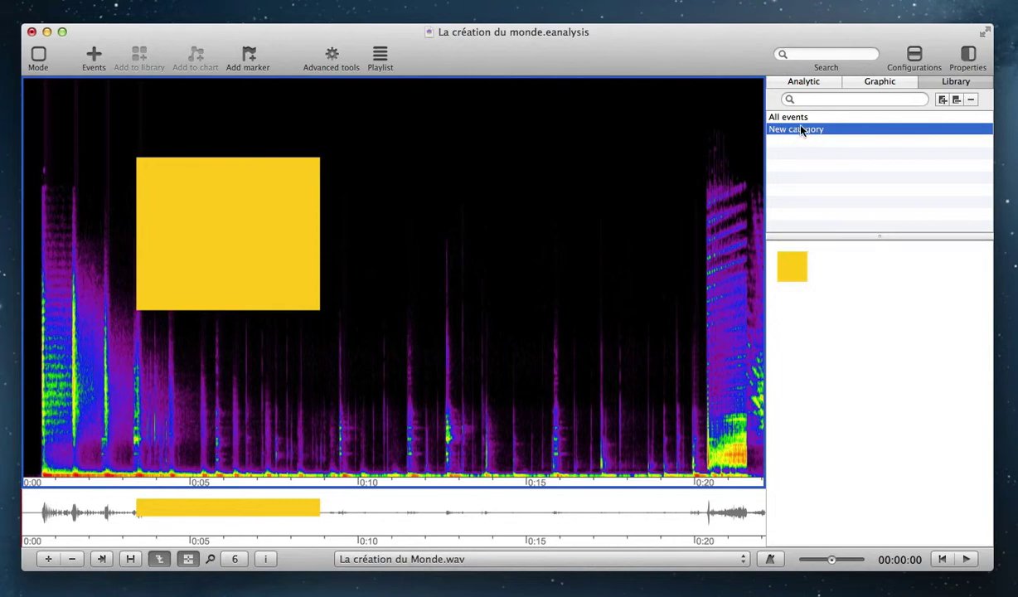
pyautogui.click(789, 267)
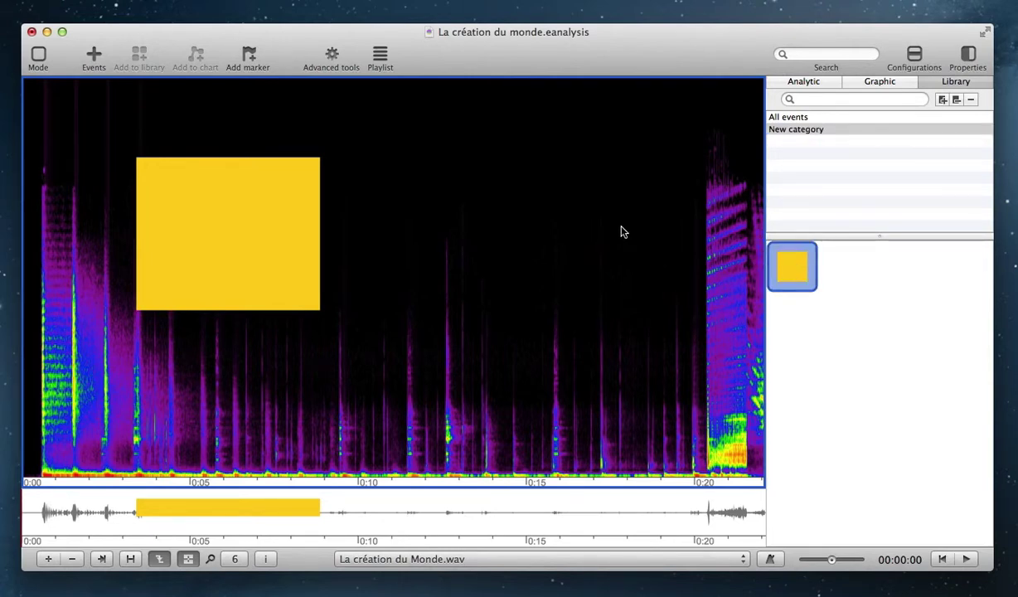
pyautogui.hscroll(20, 623, 232)
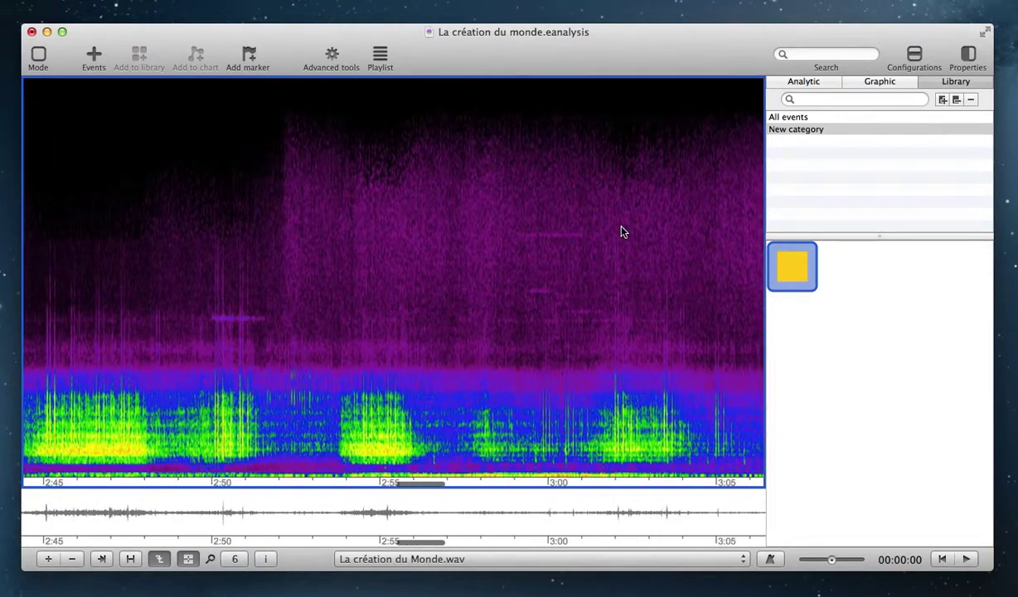
pyautogui.moveTo(791, 266); pyautogui.dragTo(440, 231)
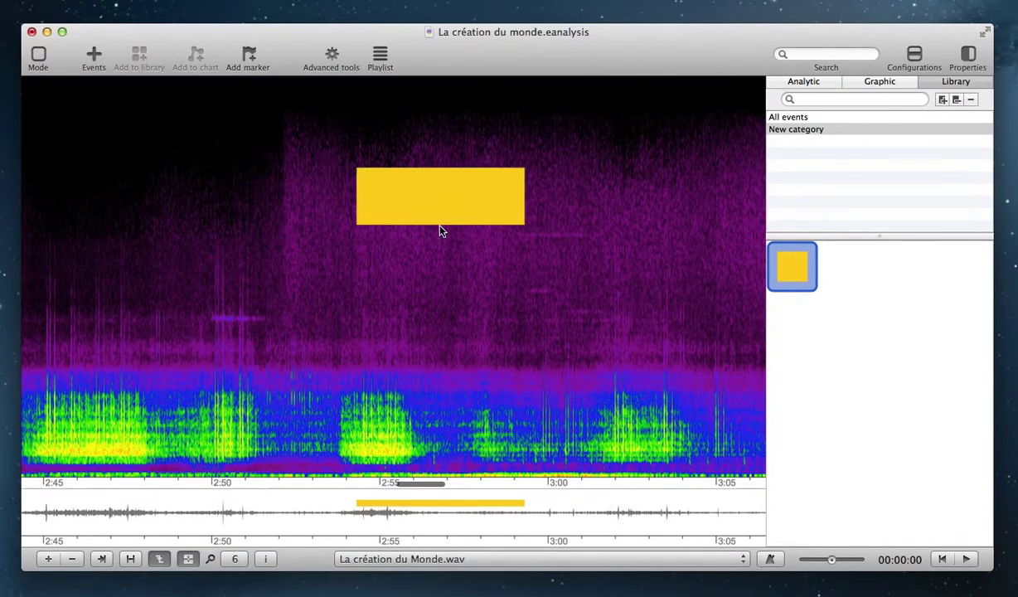
pyautogui.click(431, 203)
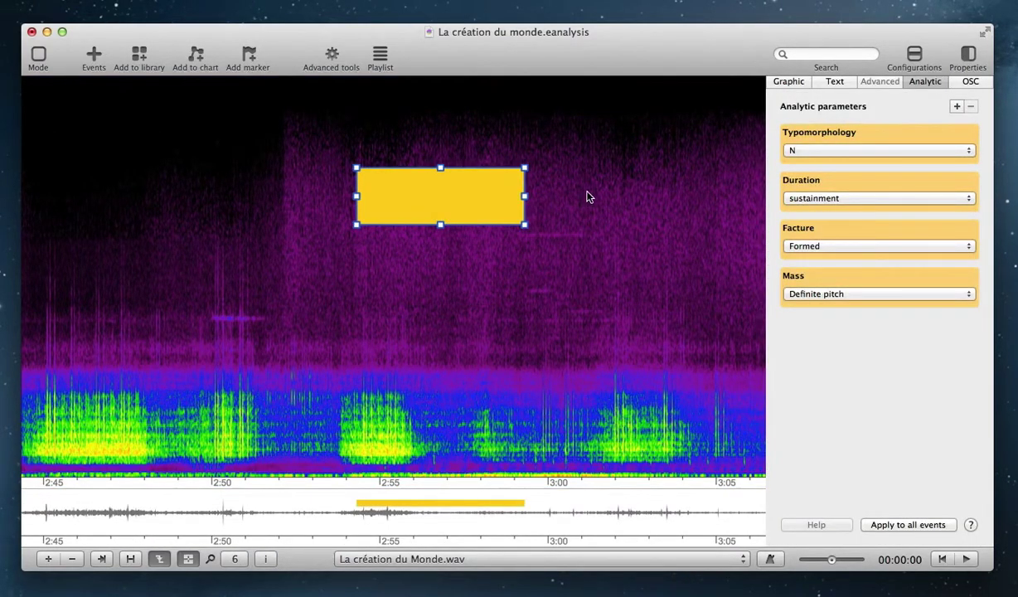